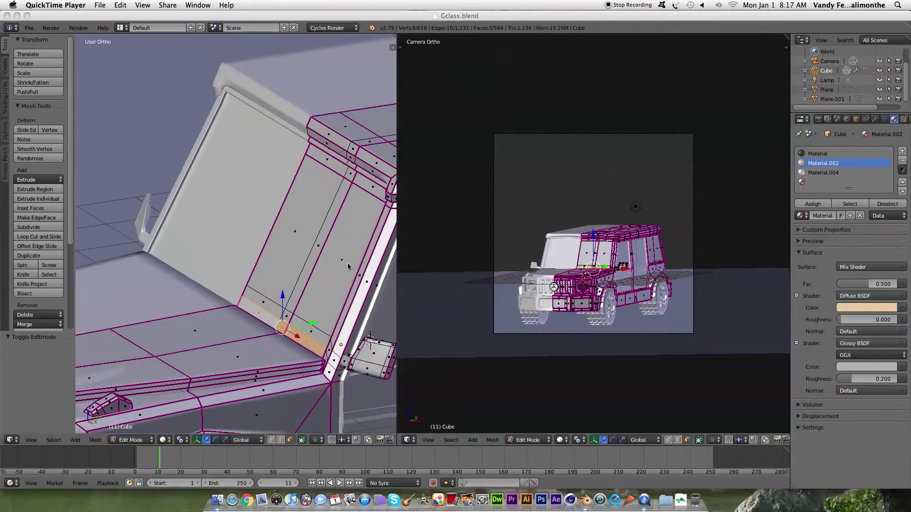
- Show a live Cycles rendered preview in the camera view and view the car from the front
scroll(331, 262, down, 3)
scroll(331, 262, down, 3)
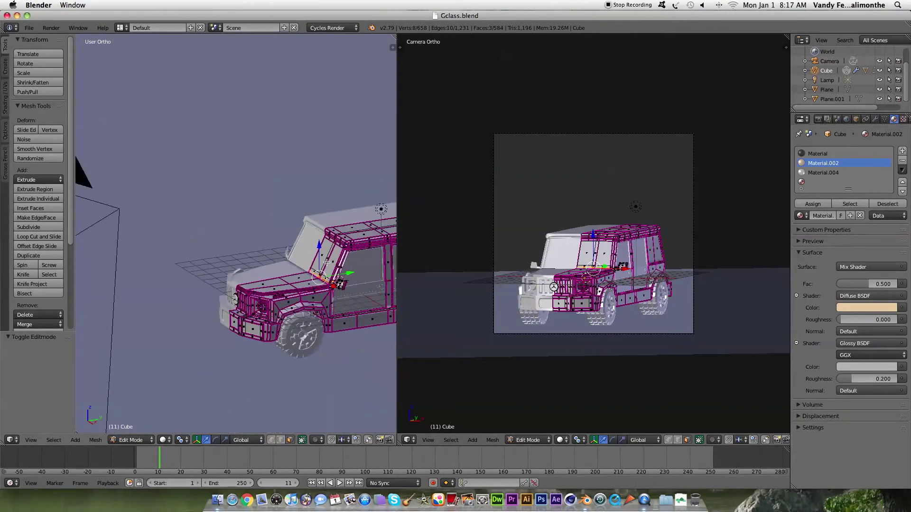
key(shift+z)
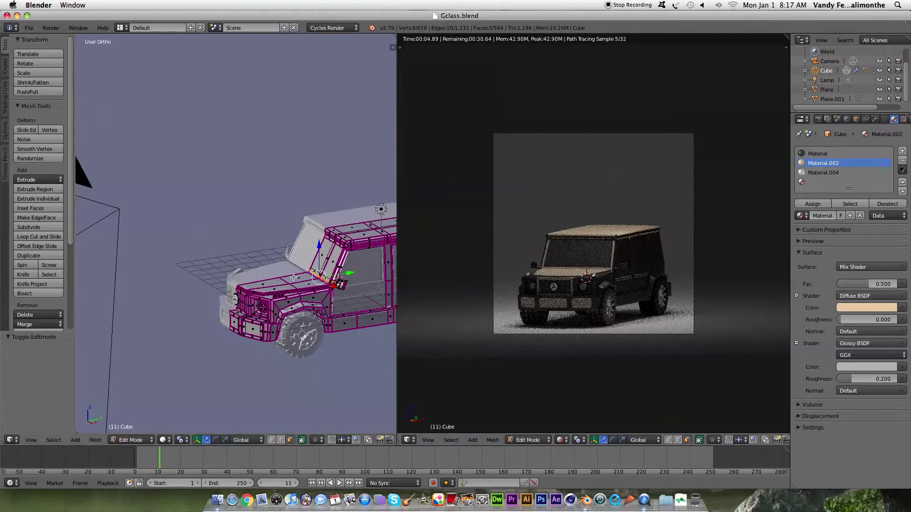
scroll(322, 268, down, 4)
scroll(322, 268, down, 1)
scroll(341, 265, up, 1)
scroll(341, 265, up, 4)
scroll(340, 266, up, 1)
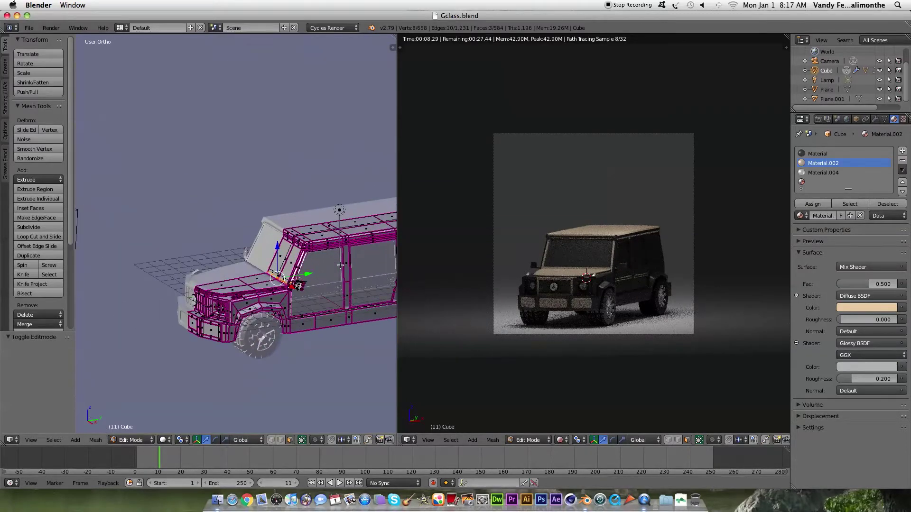
key(KP_1)
scroll(327, 265, down, 2)
scroll(313, 265, down, 1)
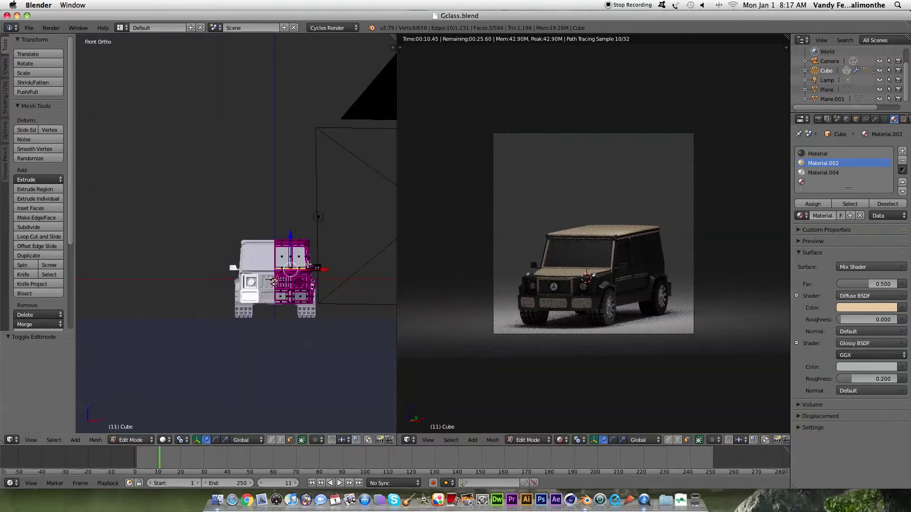
- Clear the mesh selection, toggle out of mesh editing, and box-select the car with nearby objects
key(a)
right_click(293, 264)
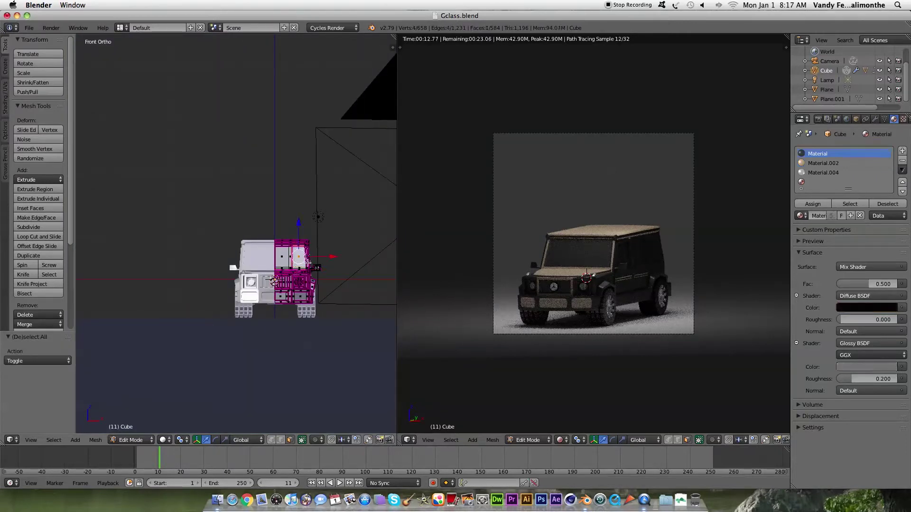
key(a)
key(Tab)
key(Tab)
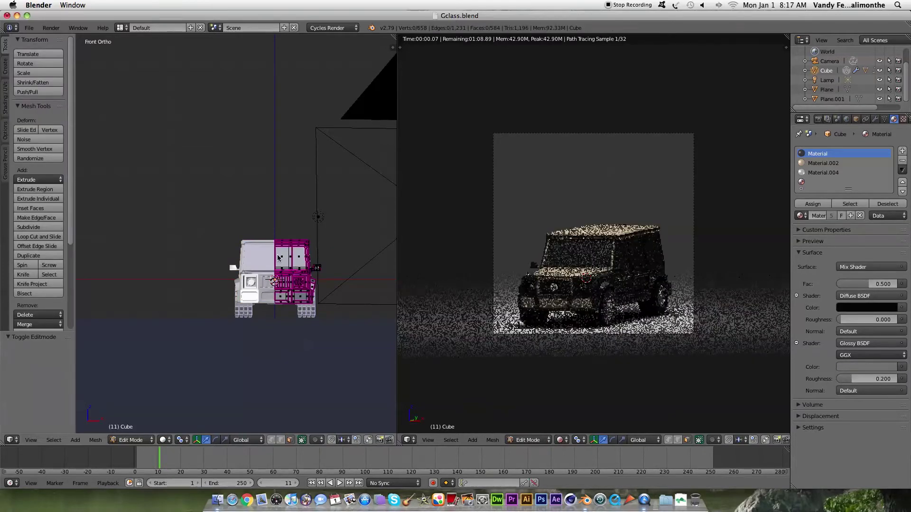
key(Tab)
right_click(278, 256)
key(b)
mouse_move(208, 227)
mouse_down()
mouse_move(291, 306)
mouse_move(325, 315)
mouse_up()
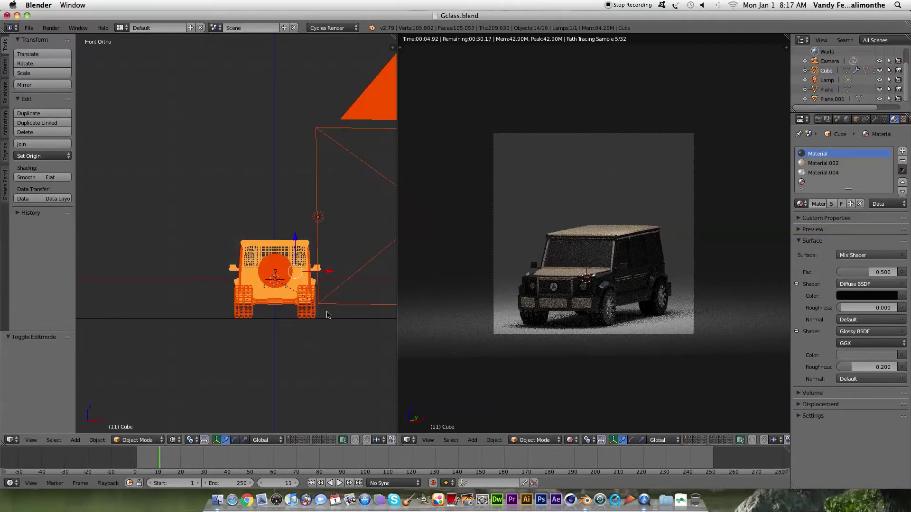
- Hide the camera and the lamp from the viewport
right_click(318, 217)
scroll(270, 221, down, 5)
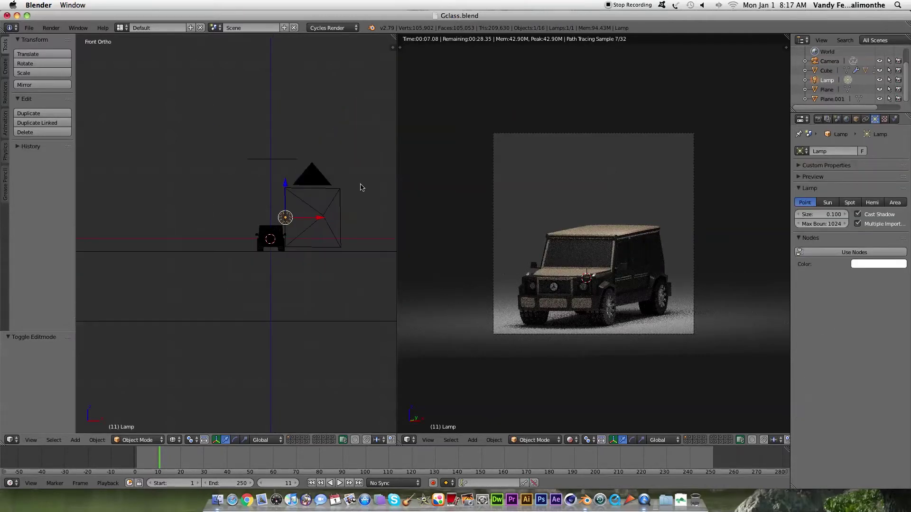
right_click(322, 181)
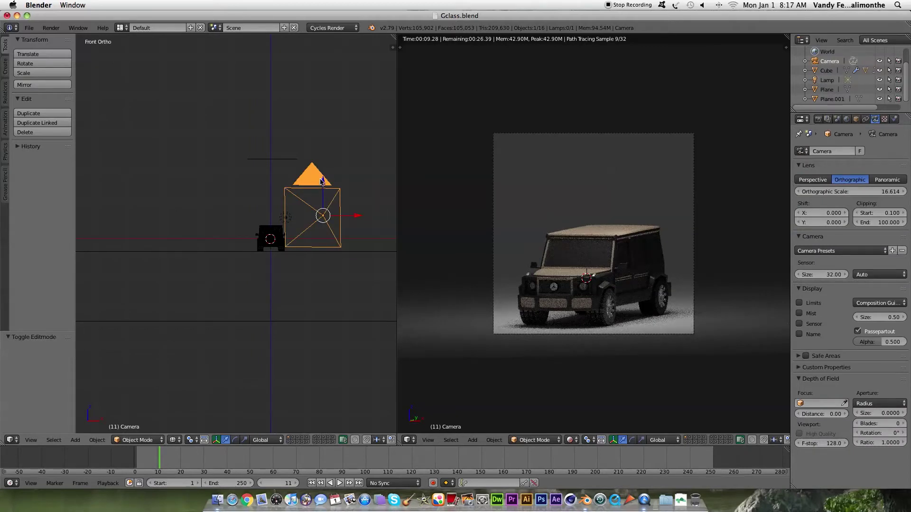
key(h)
right_click(285, 218)
key(h)
- Box-select all the car's parts, orbit to its side, and switch to solid shading
scroll(245, 224, up, 2)
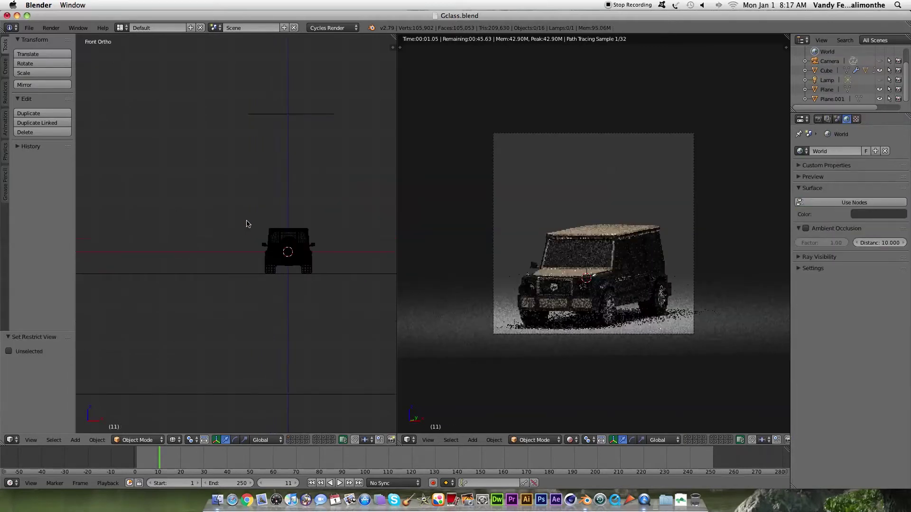
scroll(247, 224, up, 2)
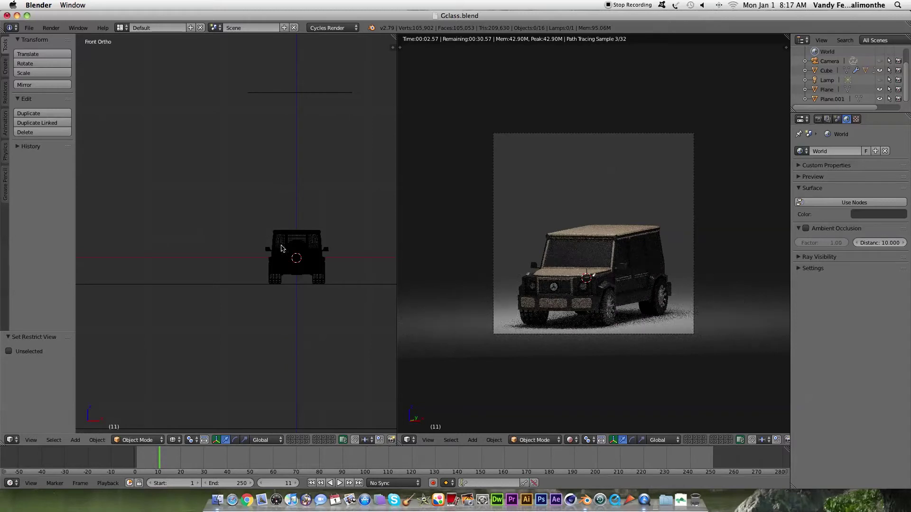
right_click(281, 248)
key(b)
drag(248, 214, 342, 279)
mouse_move(355, 262)
middle_down()
mouse_move(251, 274)
mouse_move(321, 258)
mouse_move(249, 253)
middle_up()
key(z)
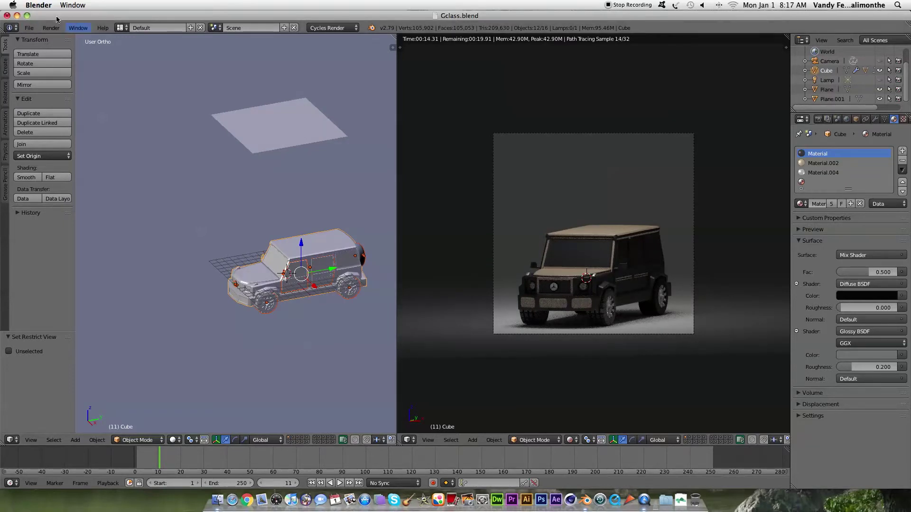
- Export the car as Wavefront OBJ, overwriting Gclass.obj in the blender folder
click(29, 27)
mouse_move(61, 161)
mouse_move(44, 218)
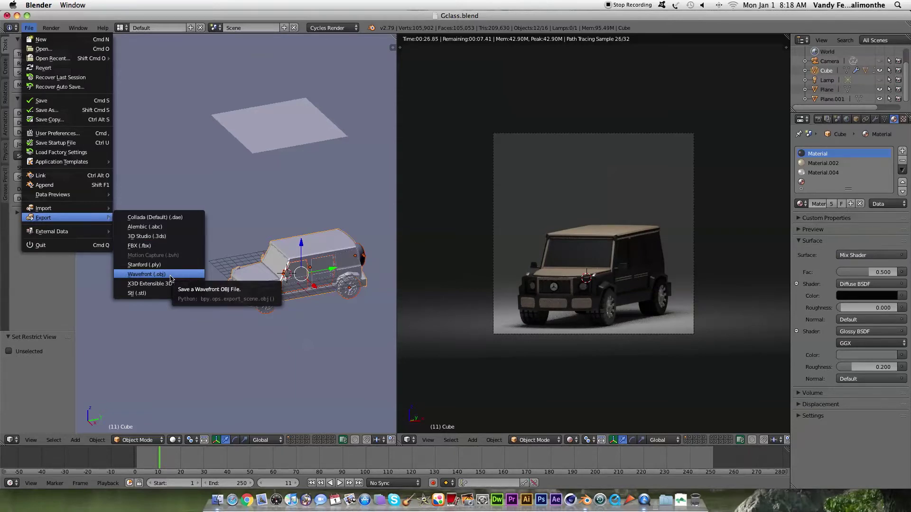
click(170, 275)
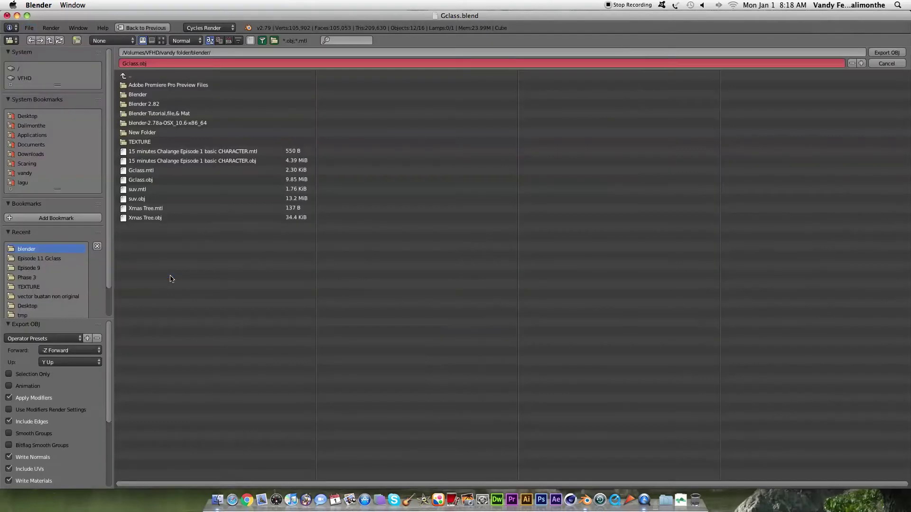
click(156, 185)
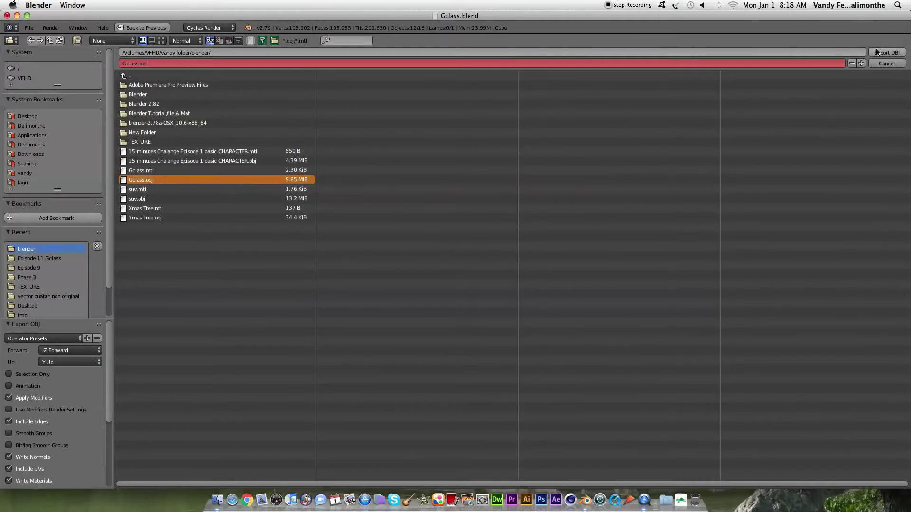
click(876, 51)
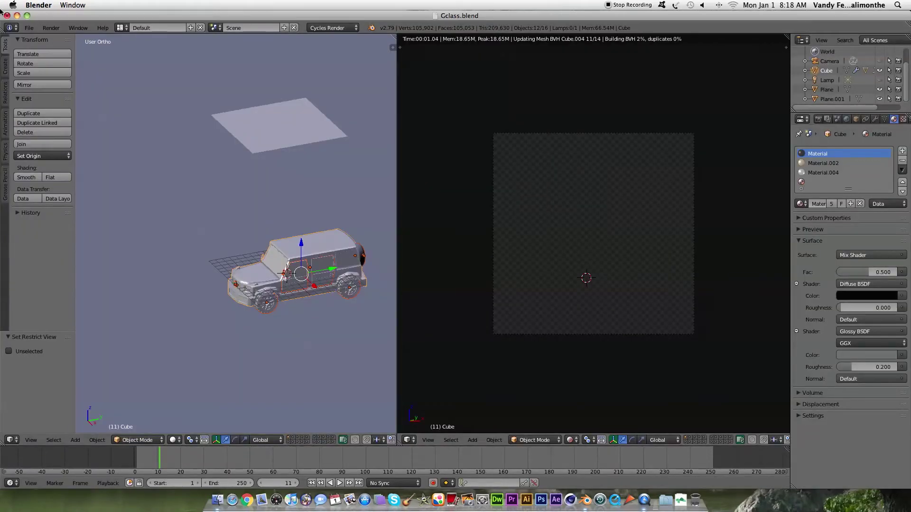
- Open the Pindad Maung.blend project from the file browser
click(29, 28)
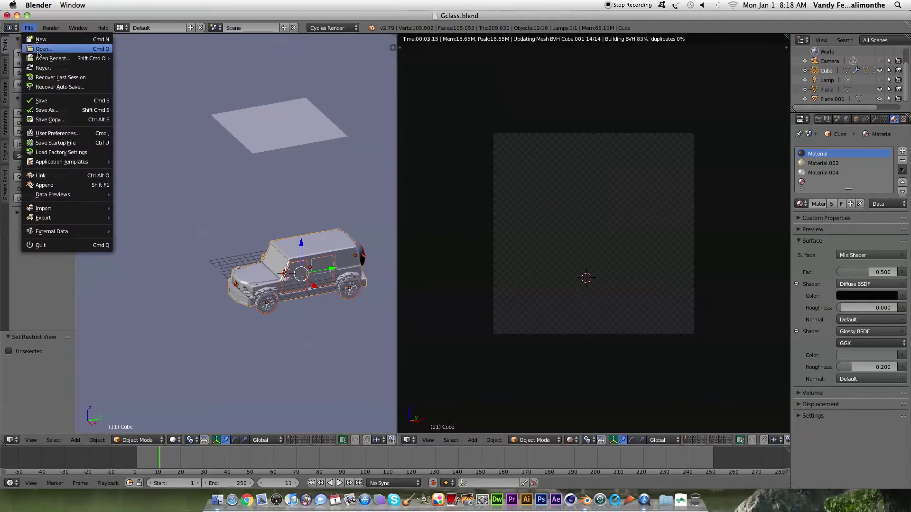
click(40, 50)
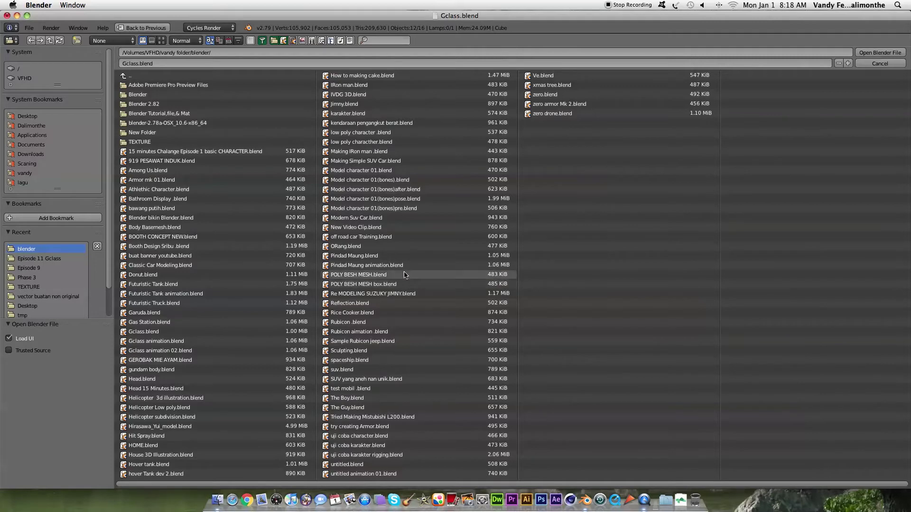
click(406, 256)
click(869, 52)
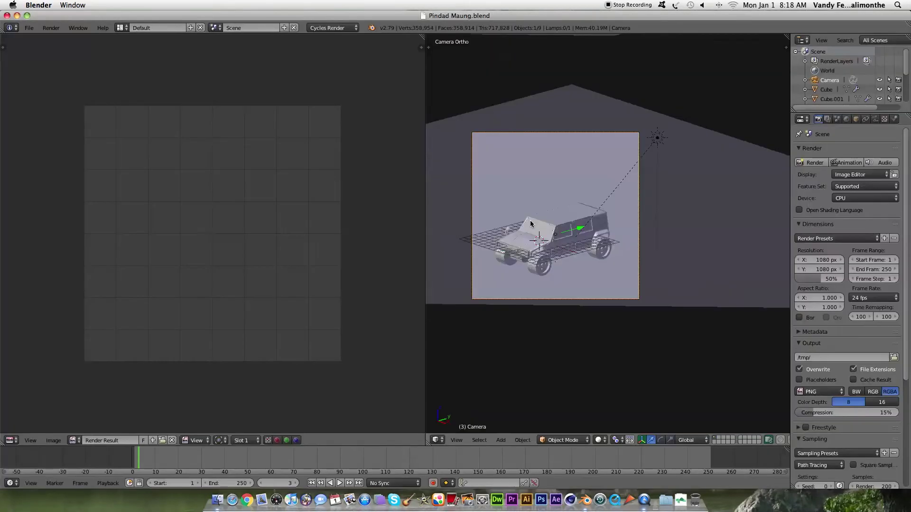
- Import Gclass.obj as a Wavefront OBJ with Keep Vert Order enabled
key(shift+F5)
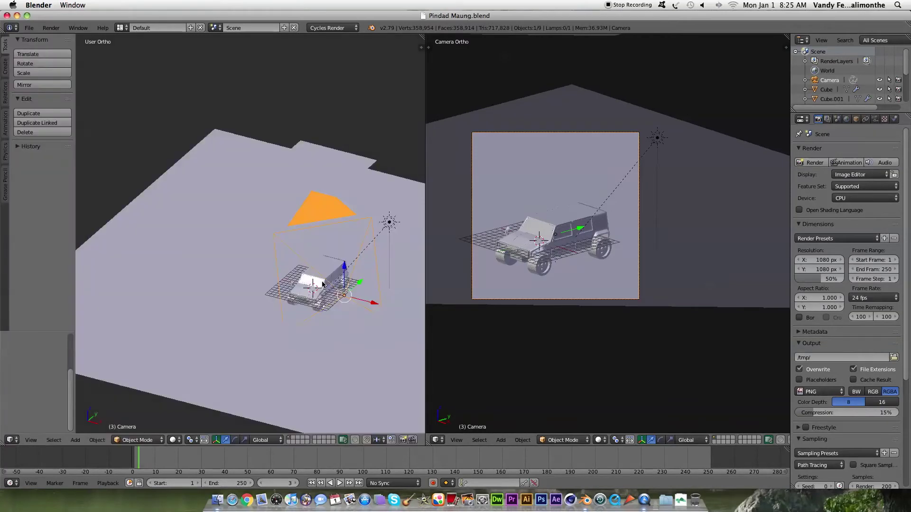
click(29, 27)
mouse_move(54, 195)
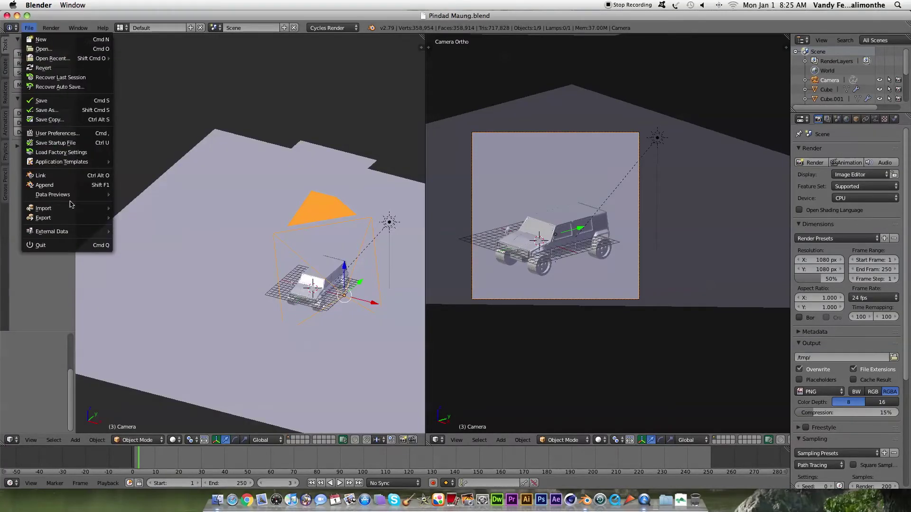
click(163, 265)
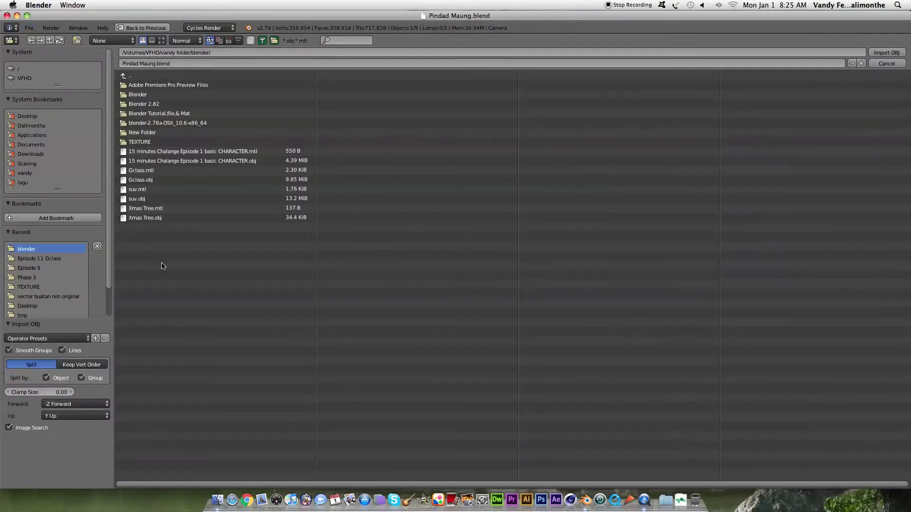
click(280, 181)
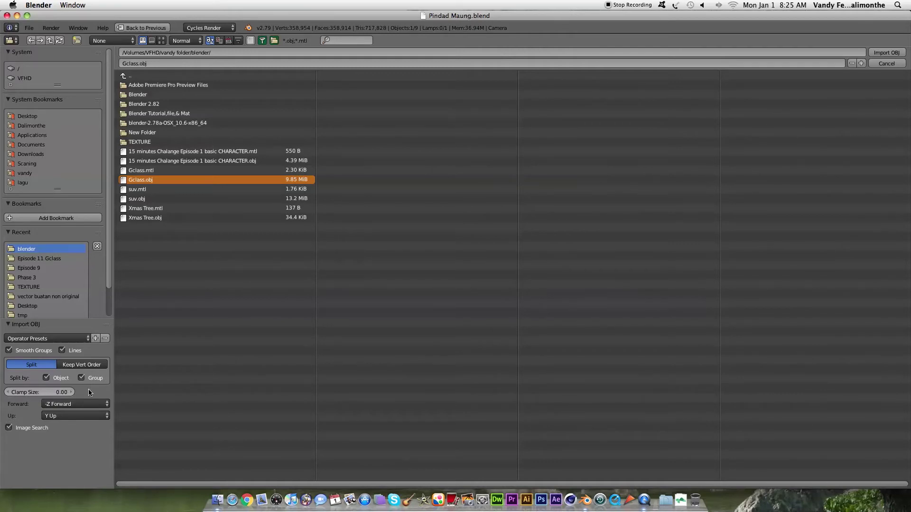
click(77, 338)
click(74, 365)
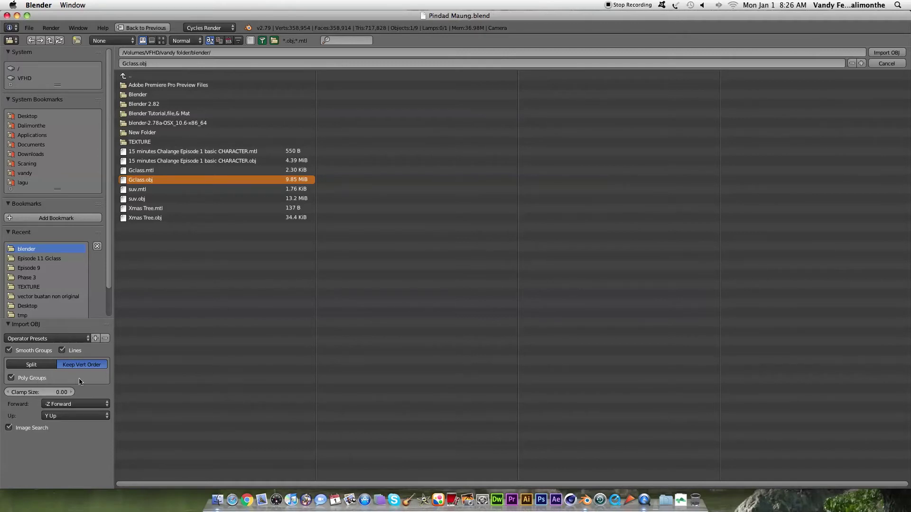
click(887, 53)
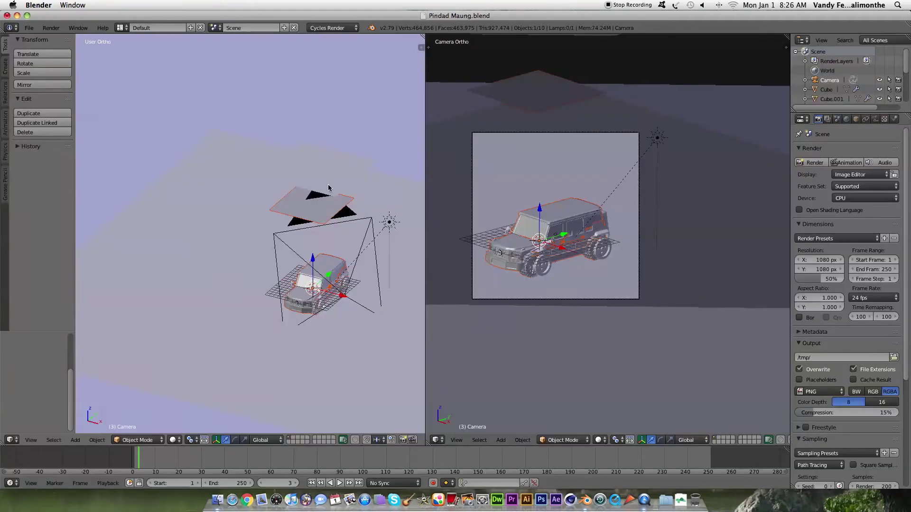
- Move the imported G-Class along the X axis away from the Pindad Maung
key(g)
key(x)
click(215, 245)
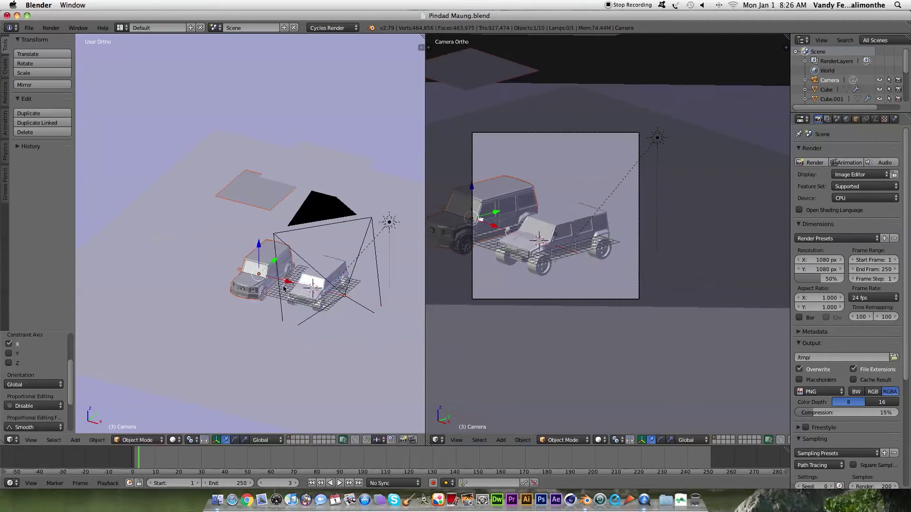
- Reselect the G-Class and orbit the view to check its new position
right_click(106, 158)
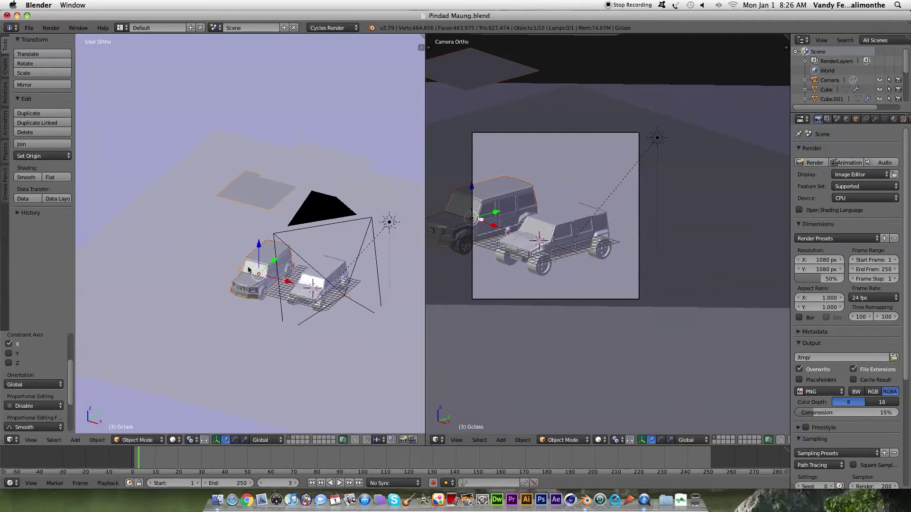
right_click(243, 196)
mouse_move(242, 195)
middle_down()
mouse_move(245, 228)
mouse_move(266, 207)
middle_up()
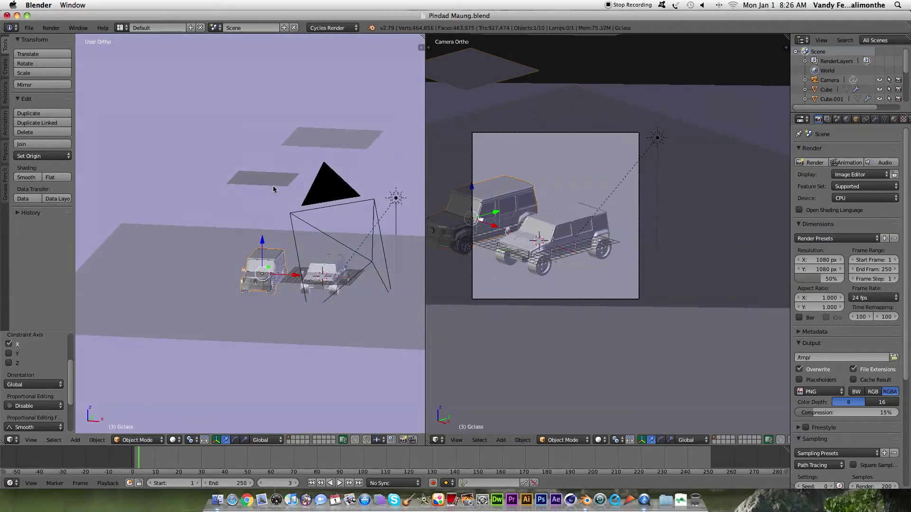
middle_drag(277, 184, 264, 176)
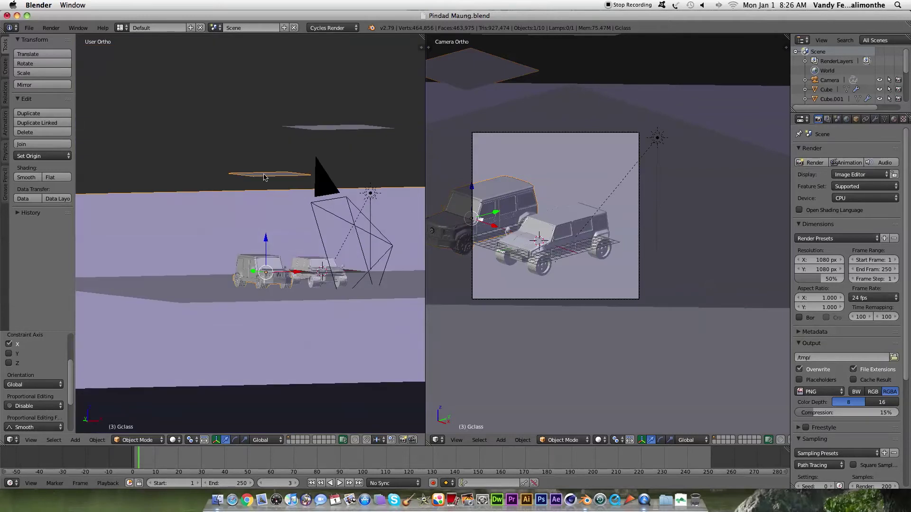
mouse_move(248, 212)
middle_down()
mouse_move(269, 204)
mouse_move(258, 222)
mouse_move(226, 227)
middle_up()
- Cancel the Z move, undo the 62-unit X move, and slide the G-Class about 10.7 units along Y
key(g)
key(z)
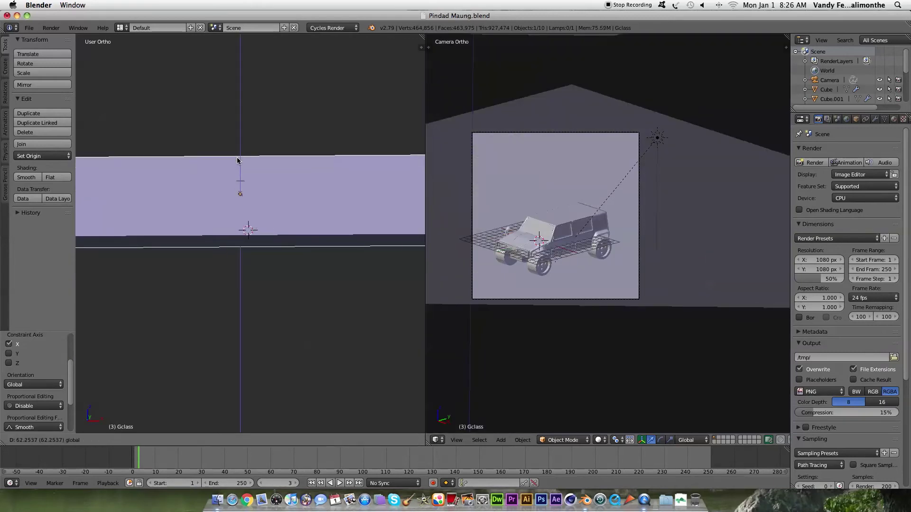
right_click(237, 161)
key(ctrl+z)
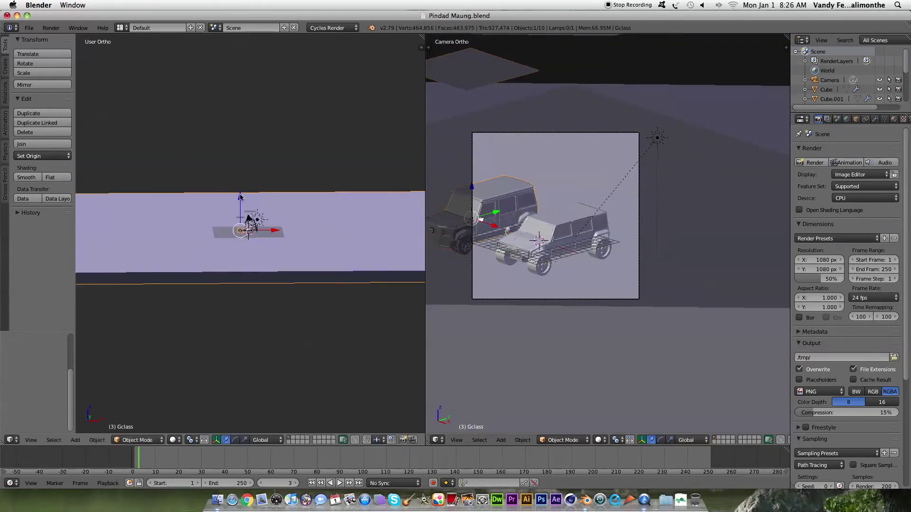
middle_drag(247, 219, 254, 229)
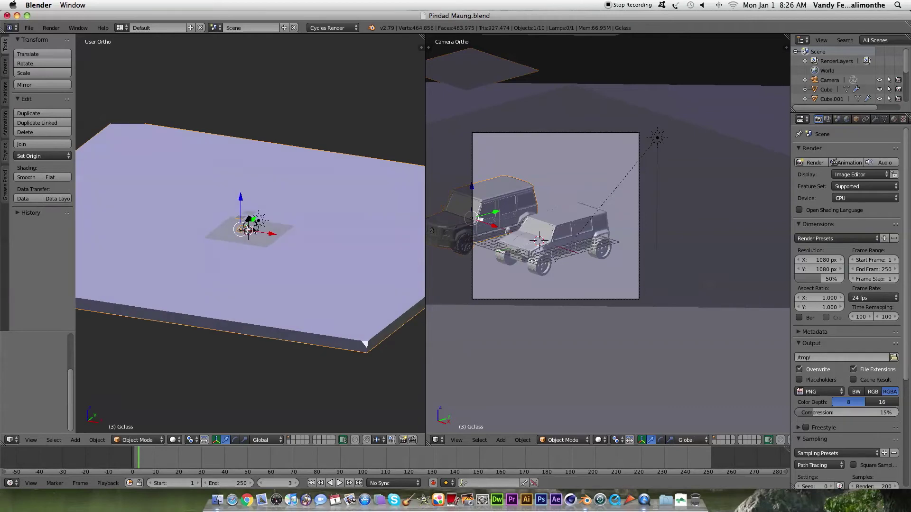
key(g)
key(y)
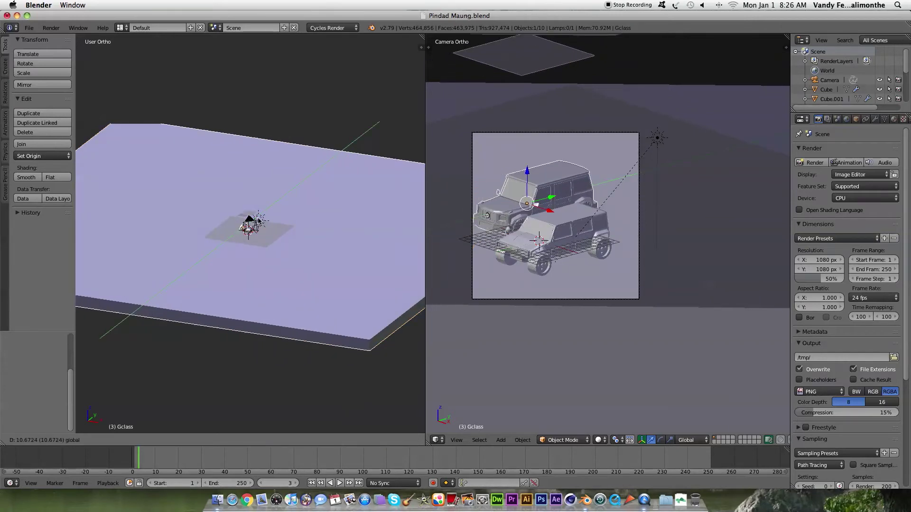
click(258, 221)
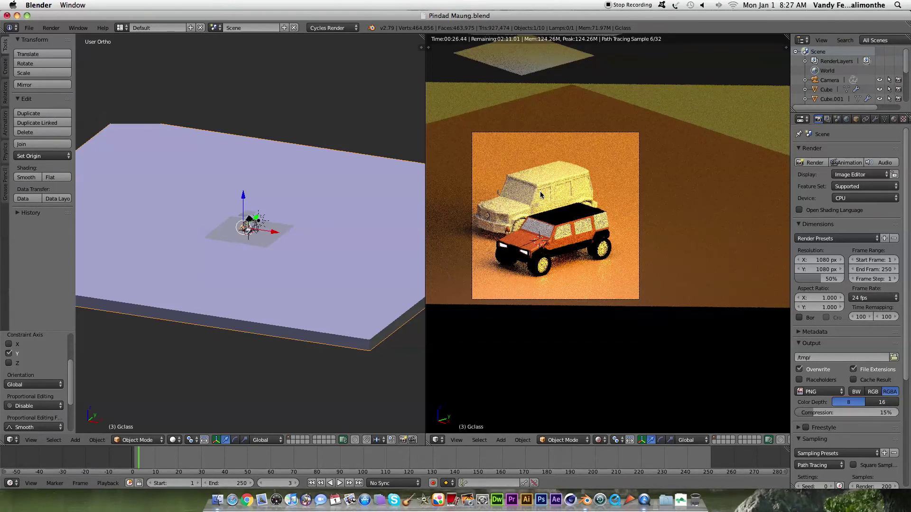
scroll(85, 388, up, 2)
scroll(85, 388, up, 2)
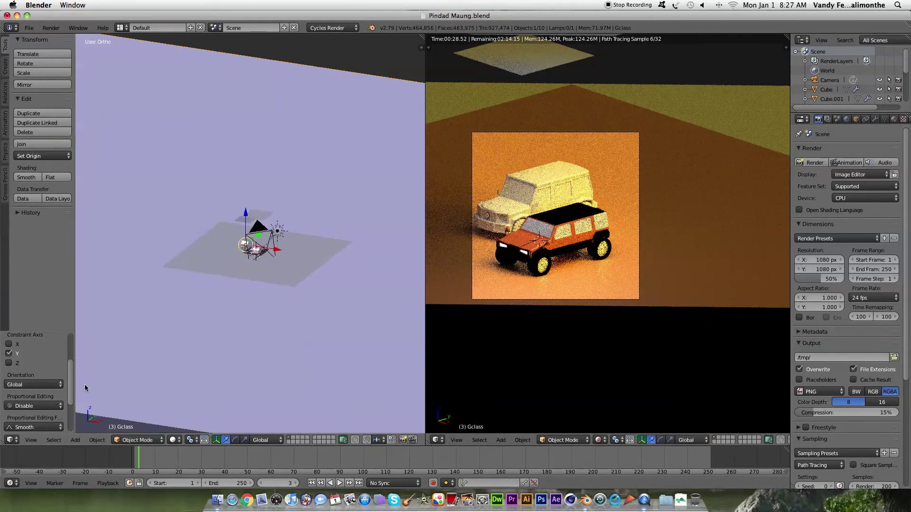
click(95, 440)
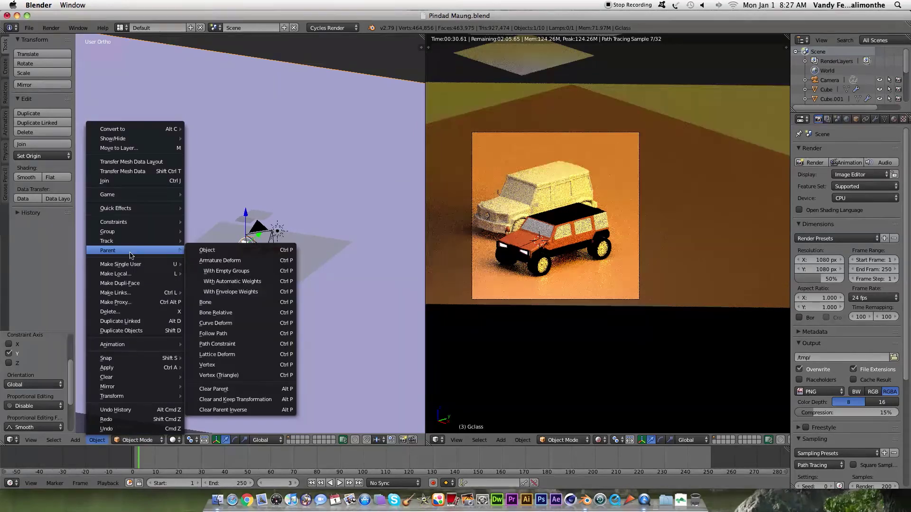
mouse_move(135, 231)
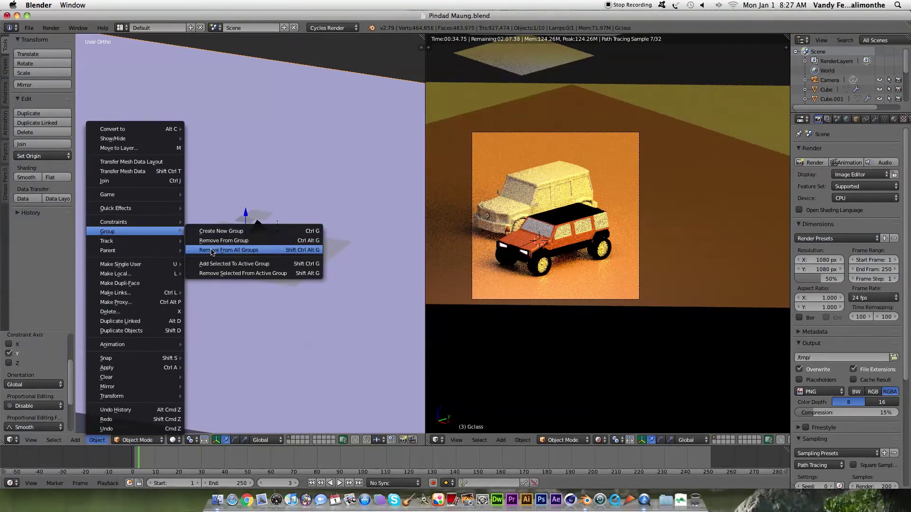
click(211, 252)
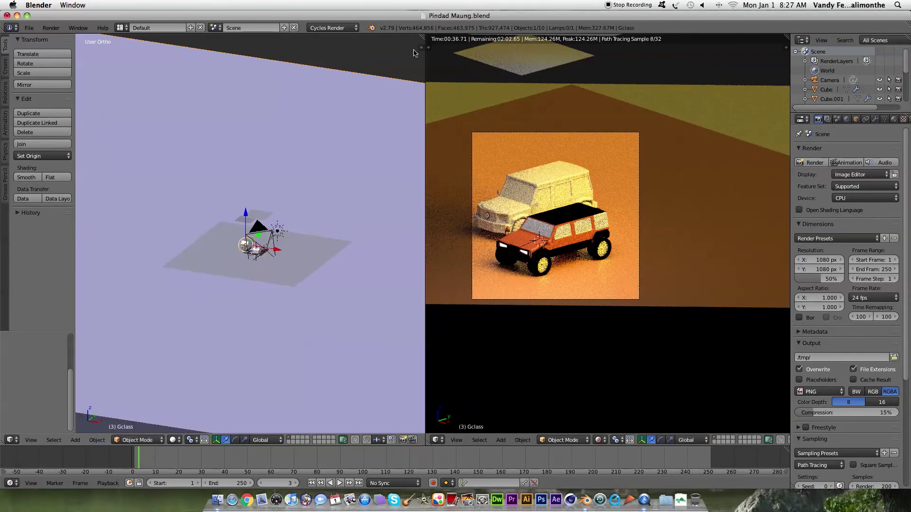
scroll(397, 61, down, 3)
scroll(397, 61, down, 1)
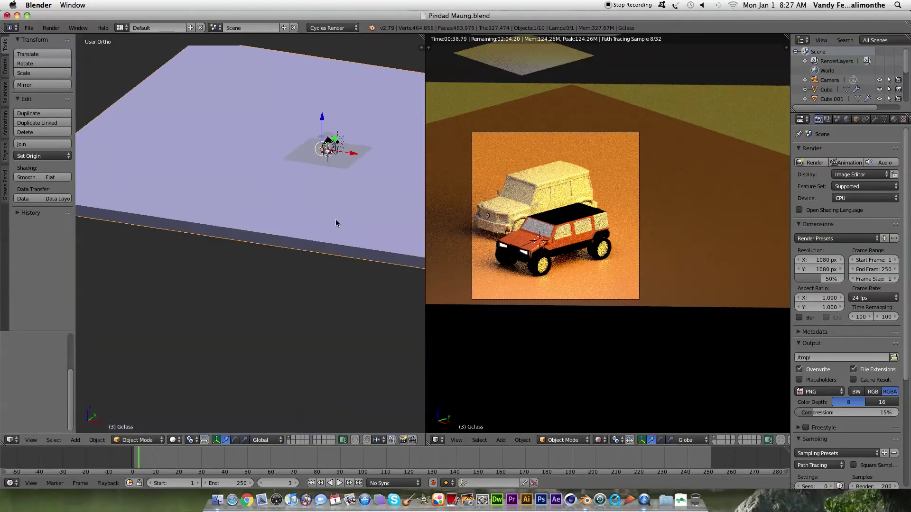
scroll(337, 148, up, 2)
click(324, 128)
scroll(324, 128, up, 2)
right_click(296, 141)
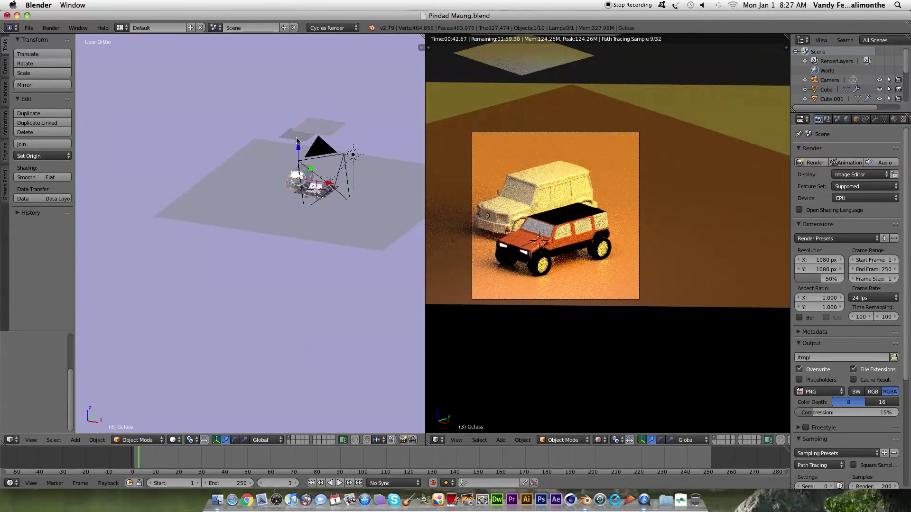
scroll(297, 141, up, 2)
scroll(296, 141, down, 3)
scroll(296, 141, down, 3)
scroll(296, 141, up, 2)
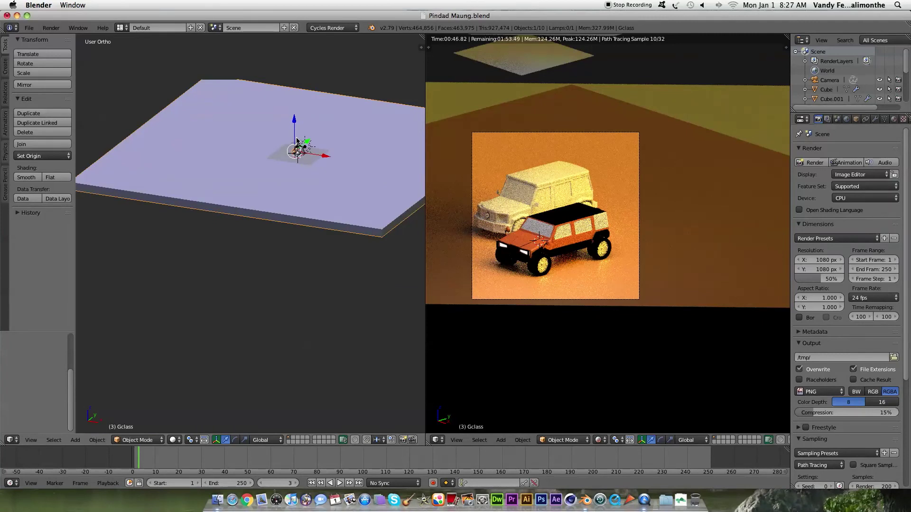